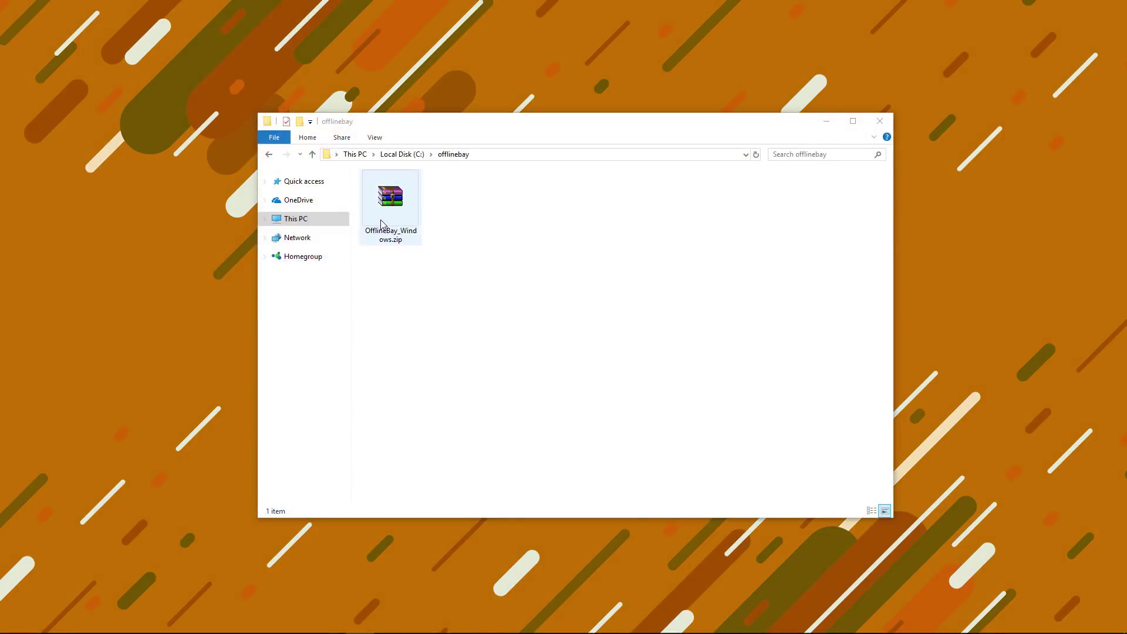
# Step: Extract OfflineBay_Windows.zip to an OfflineBay_Windows folder and run OfflineBay.exe from it
pyautogui.rightClick(360, 215)
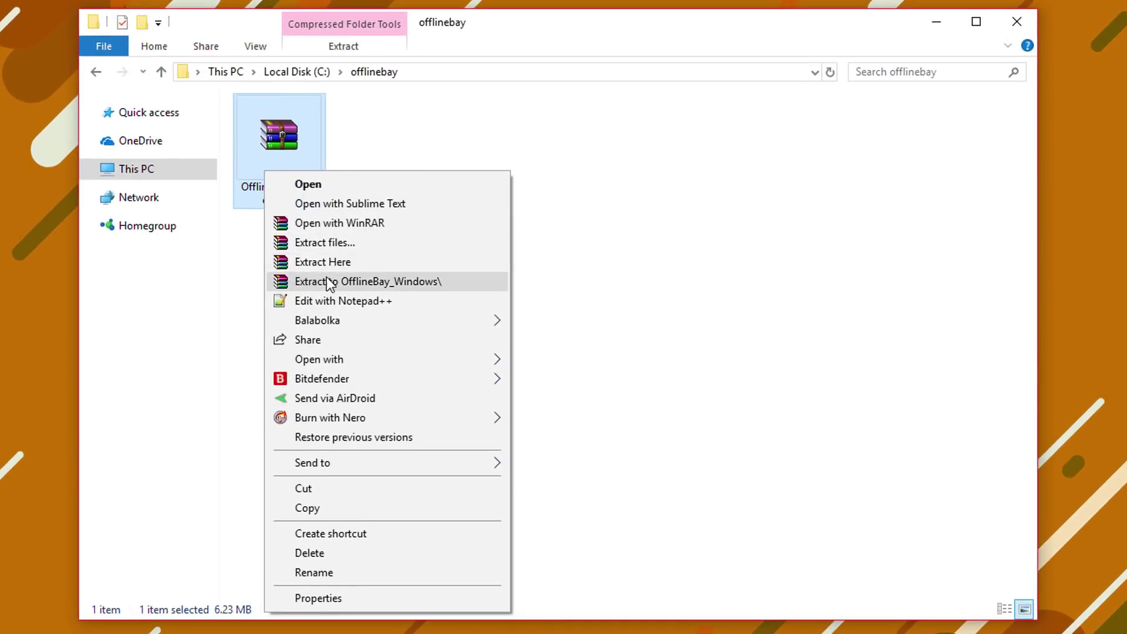
pyautogui.click(405, 291)
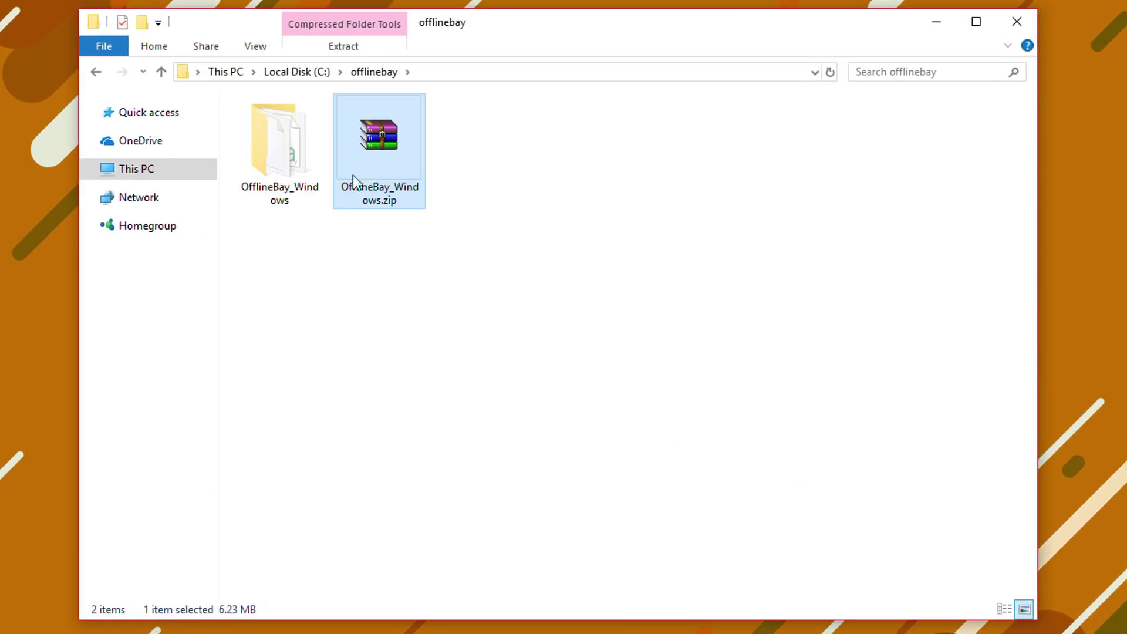
pyautogui.doubleClick(301, 154)
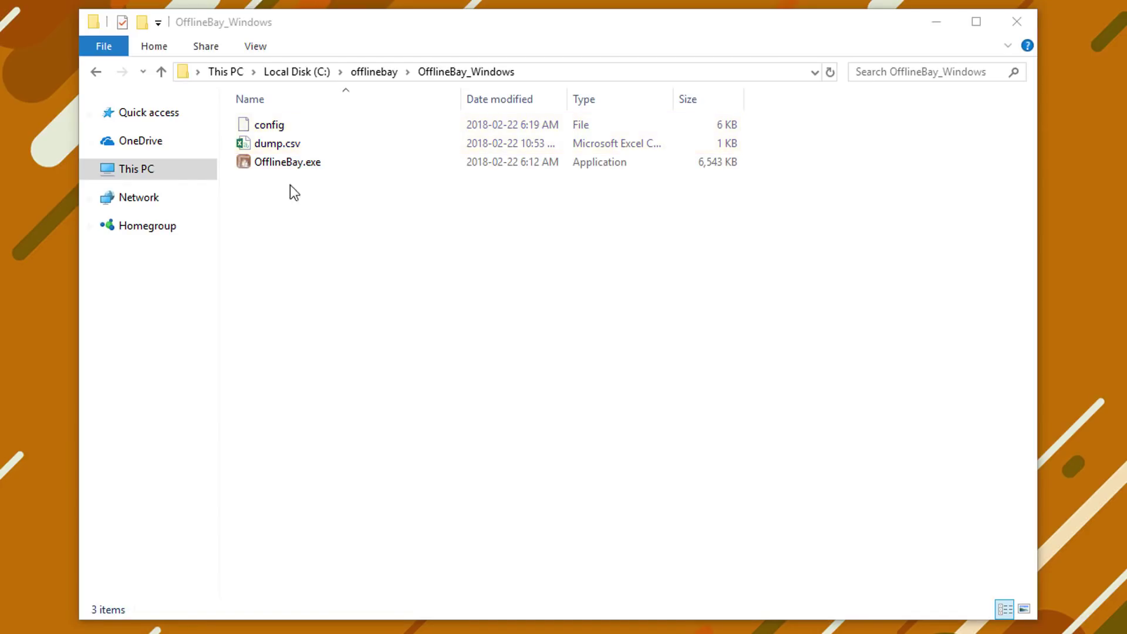
pyautogui.doubleClick(259, 164)
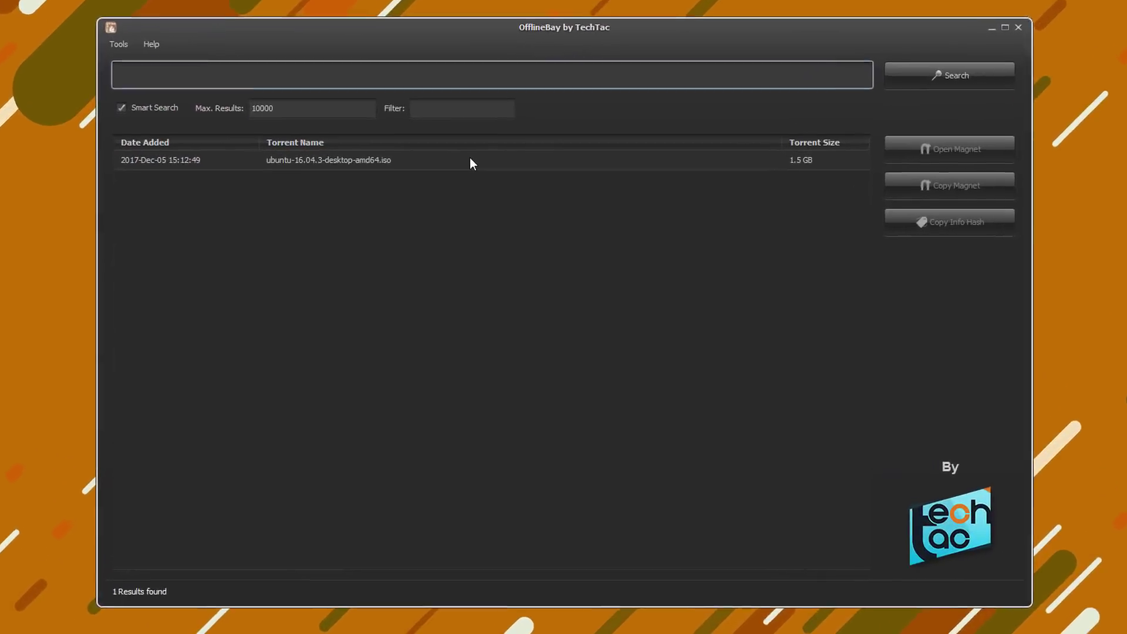
# Step: Select the ubuntu-16.04.3-desktop-amd64.iso result, then bring up the Tools menu
pyautogui.click(488, 181)
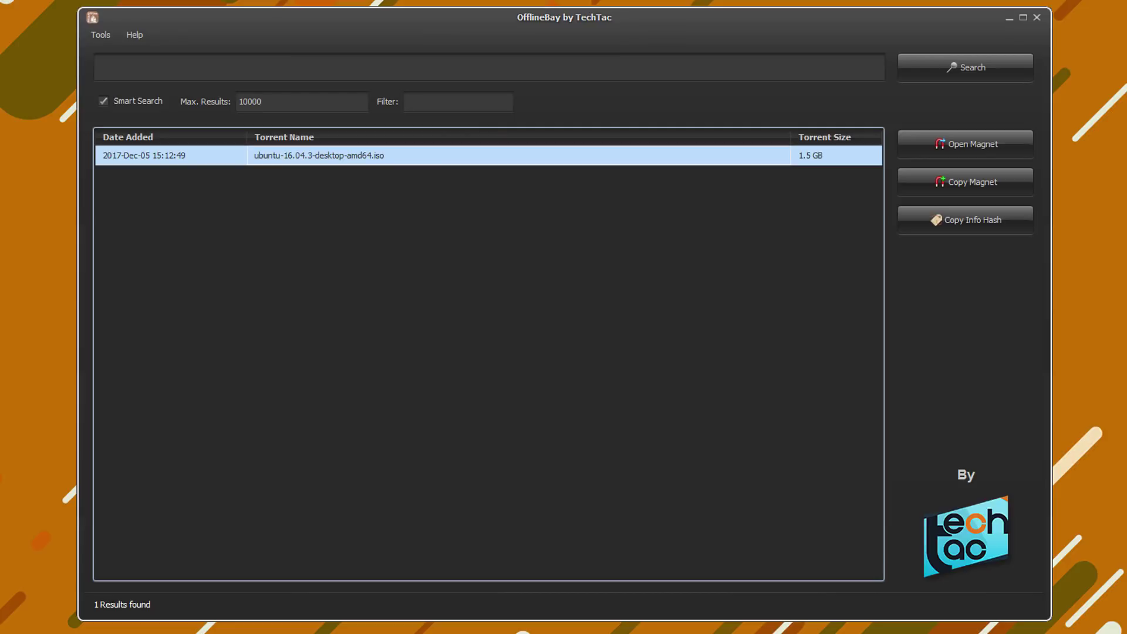
pyautogui.click(101, 35)
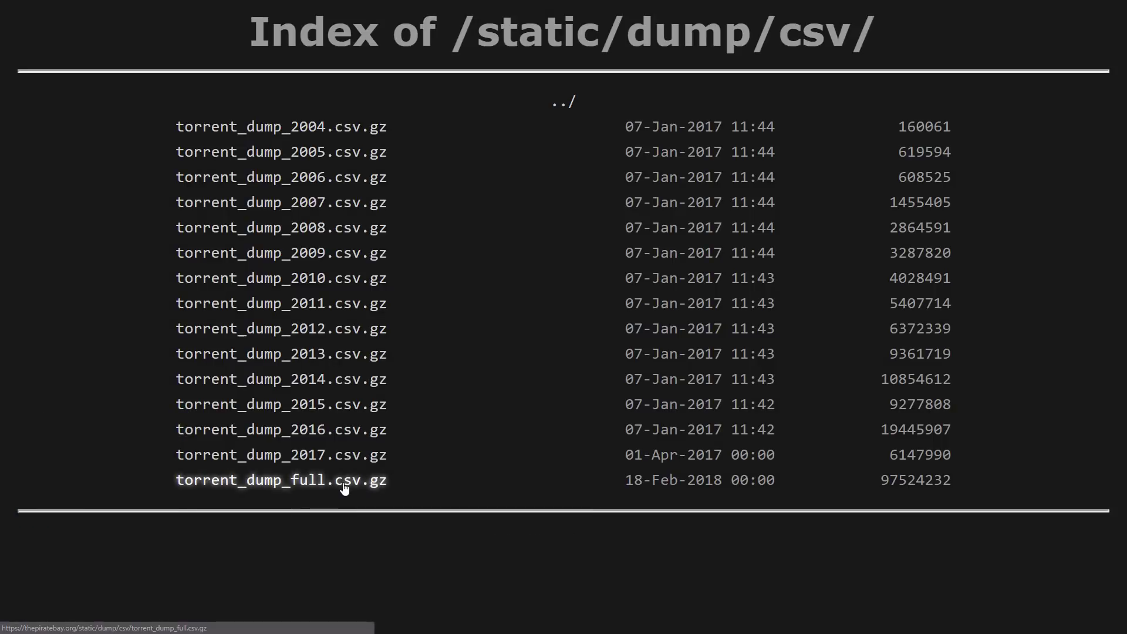
# Step: Get the 18-Feb-2018 torrent_dump_full.csv.gz and extract it here to torrent_dump_full.csv
pyautogui.moveTo(625, 481); pyautogui.dragTo(776, 481)
pyautogui.click(623, 531)
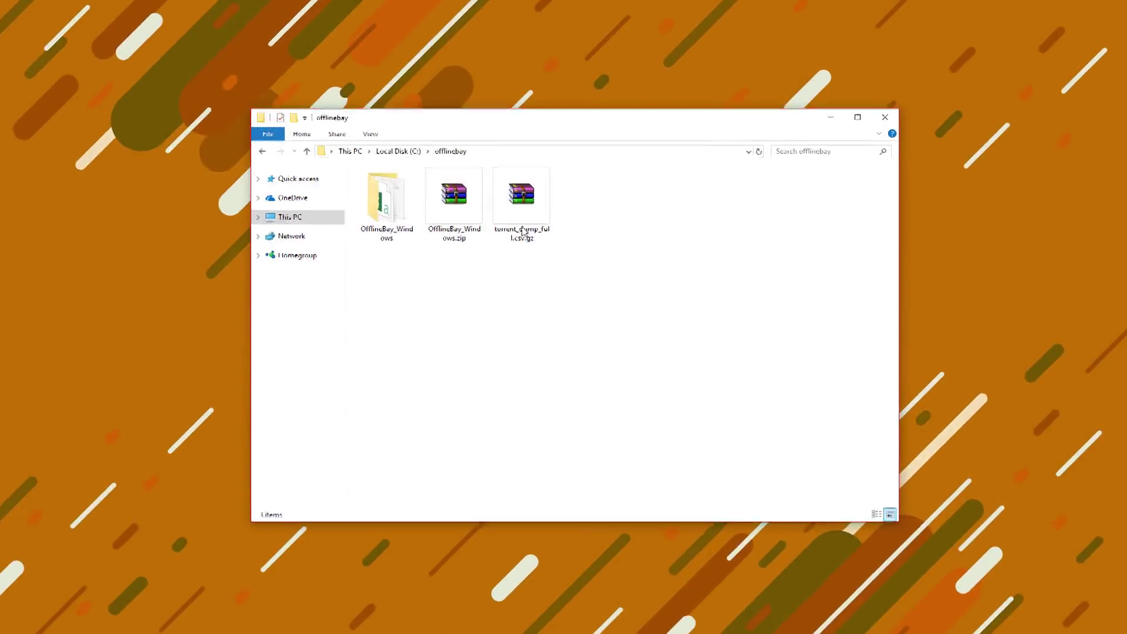
pyautogui.click(528, 213)
pyautogui.rightClick(527, 213)
pyautogui.click(601, 273)
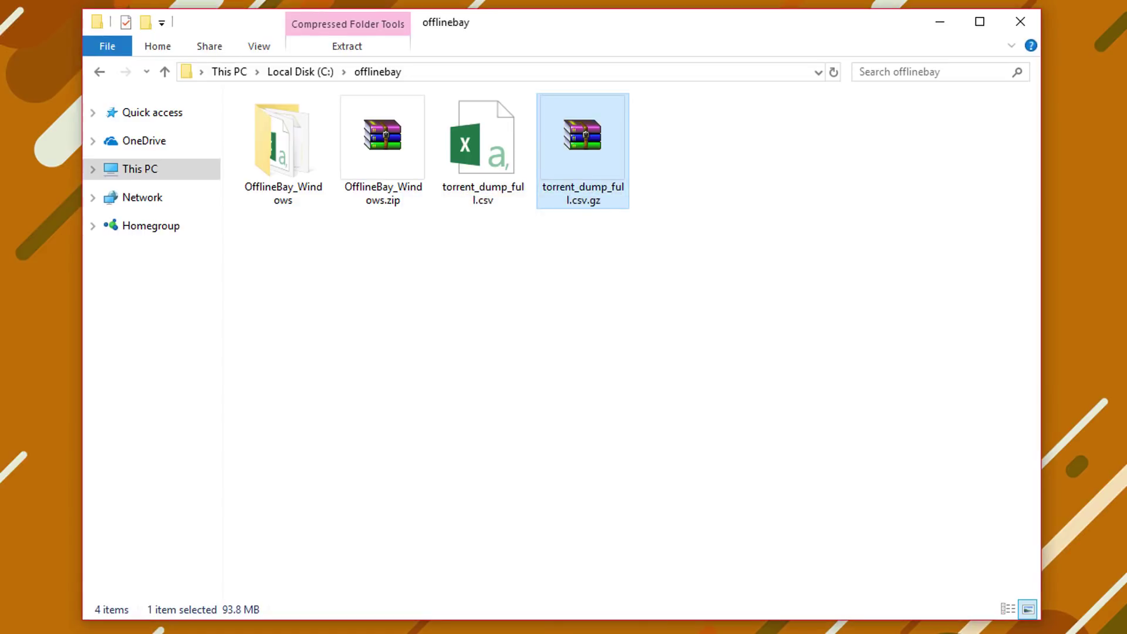
pyautogui.doubleClick(488, 157)
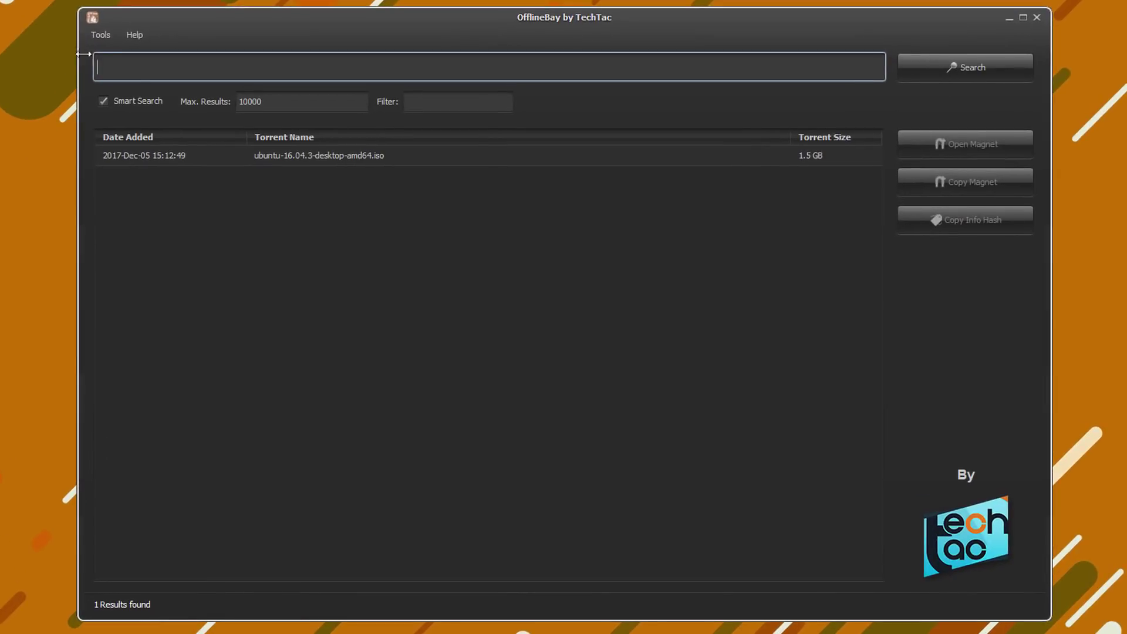
# Step: Import torrent_dump_full.csv with Tools > Import Data, listing 100 results from 2018-Feb-10
pyautogui.click(101, 39)
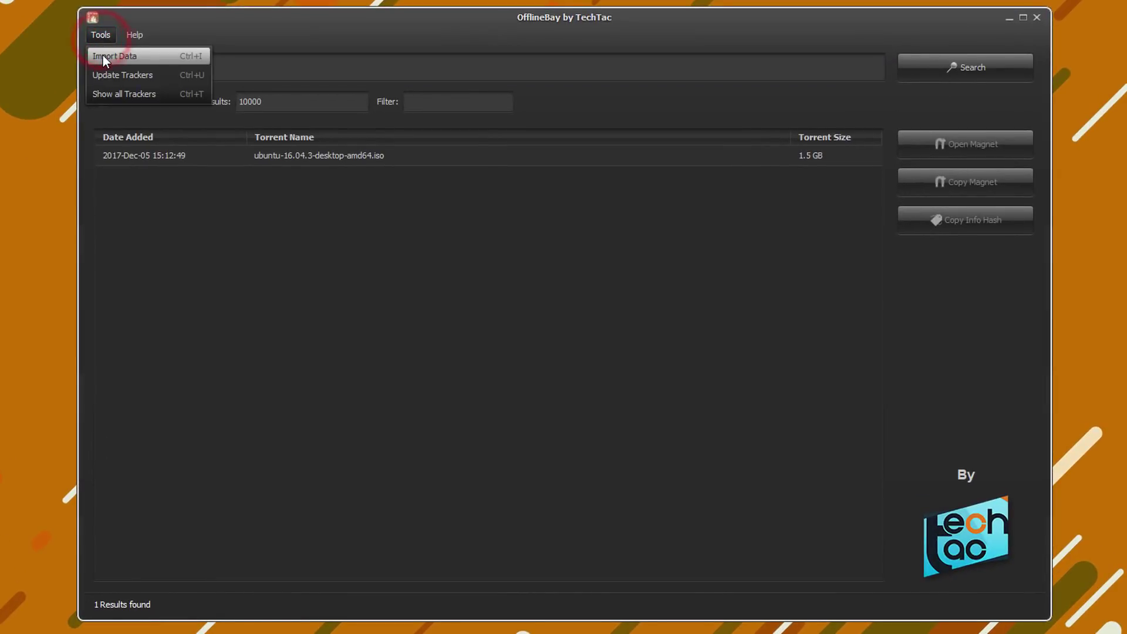
pyautogui.click(104, 56)
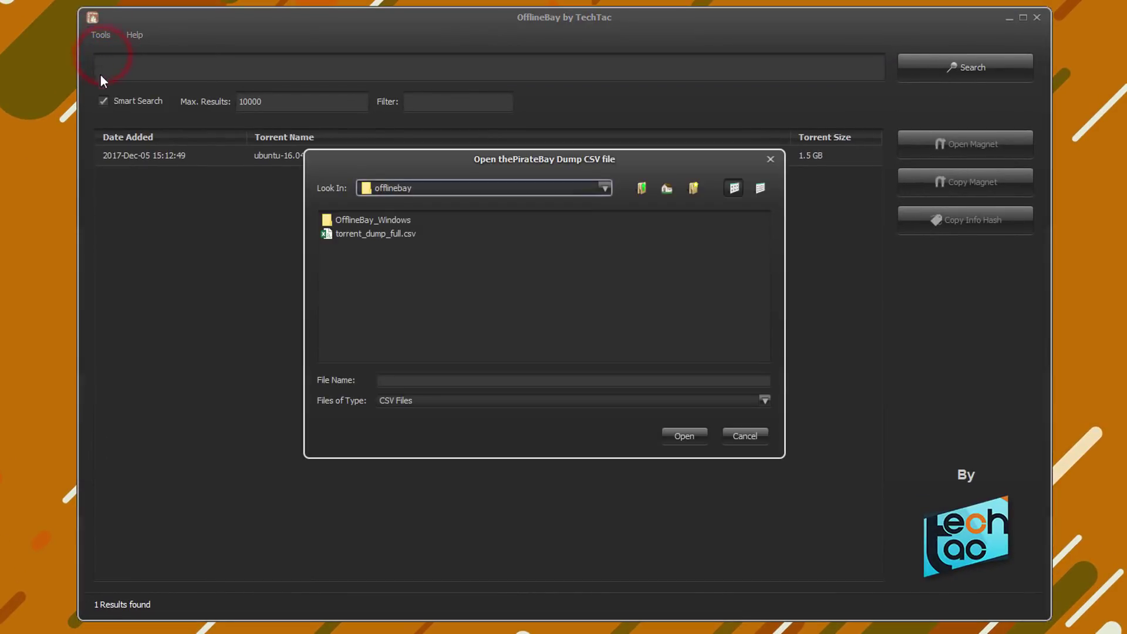
pyautogui.click(352, 233)
pyautogui.click(687, 437)
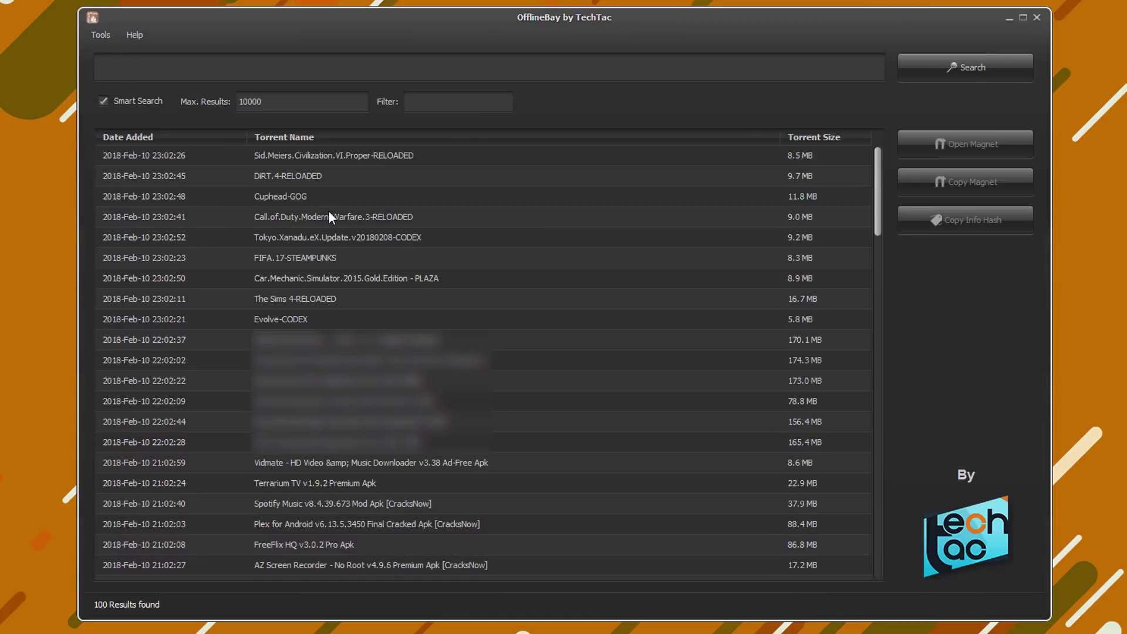
# Step: Update trackers, then search 'big bang theory' without and with Smart Search (1,095 vs 2,477 results)
pyautogui.click(101, 34)
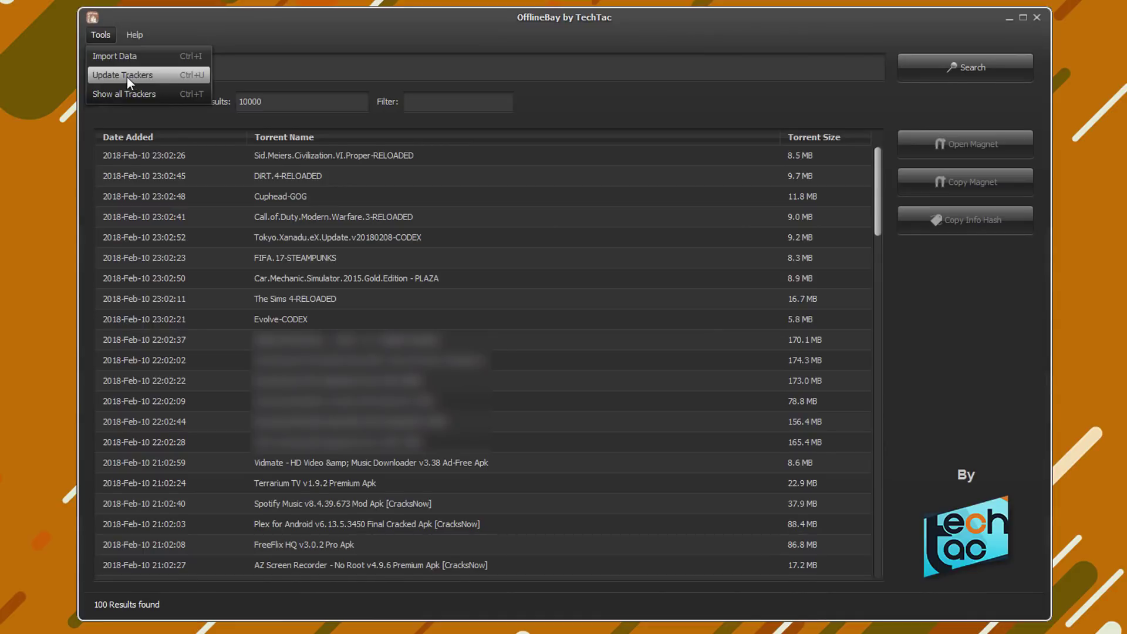
pyautogui.click(163, 79)
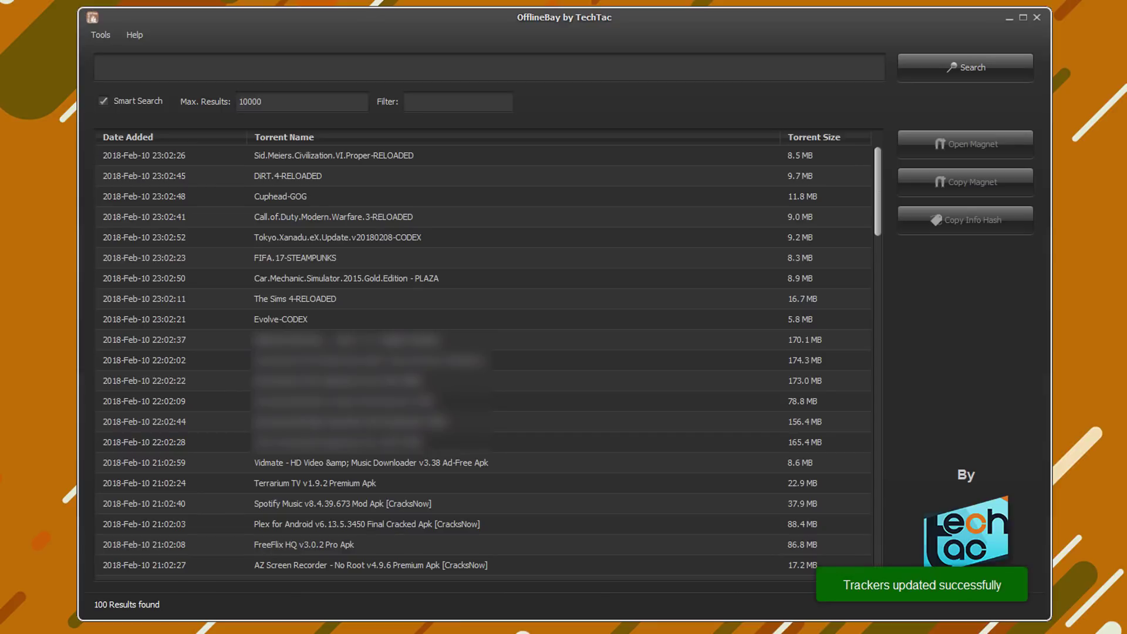
pyautogui.click(104, 101)
pyautogui.click(131, 69)
pyautogui.write('big bang theo')
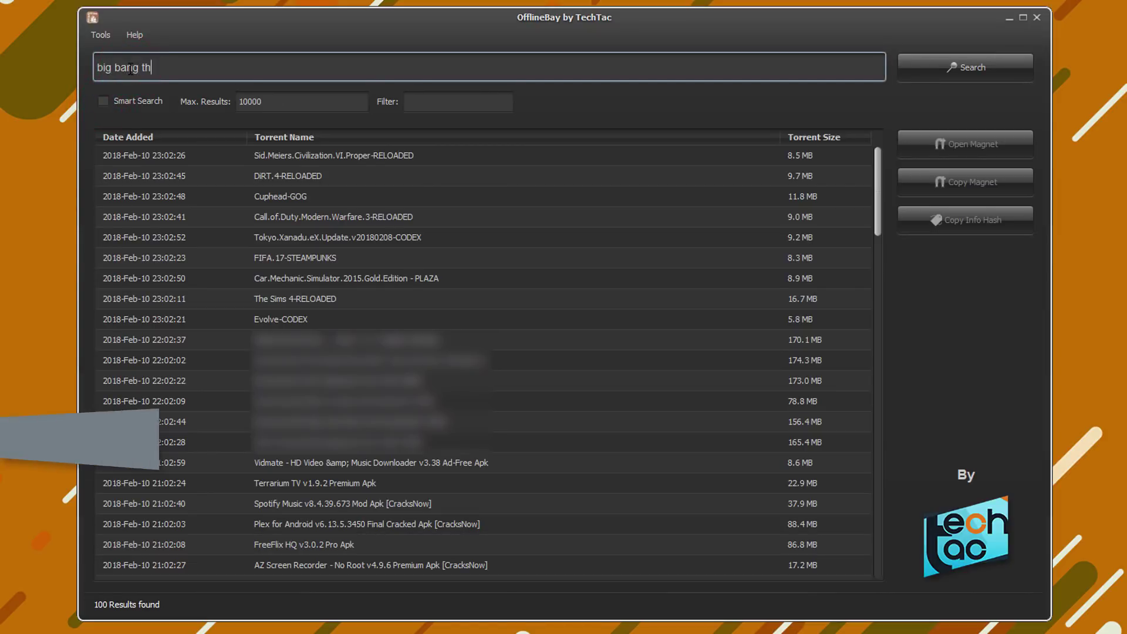
pyautogui.write('ry')
pyautogui.press('Return')
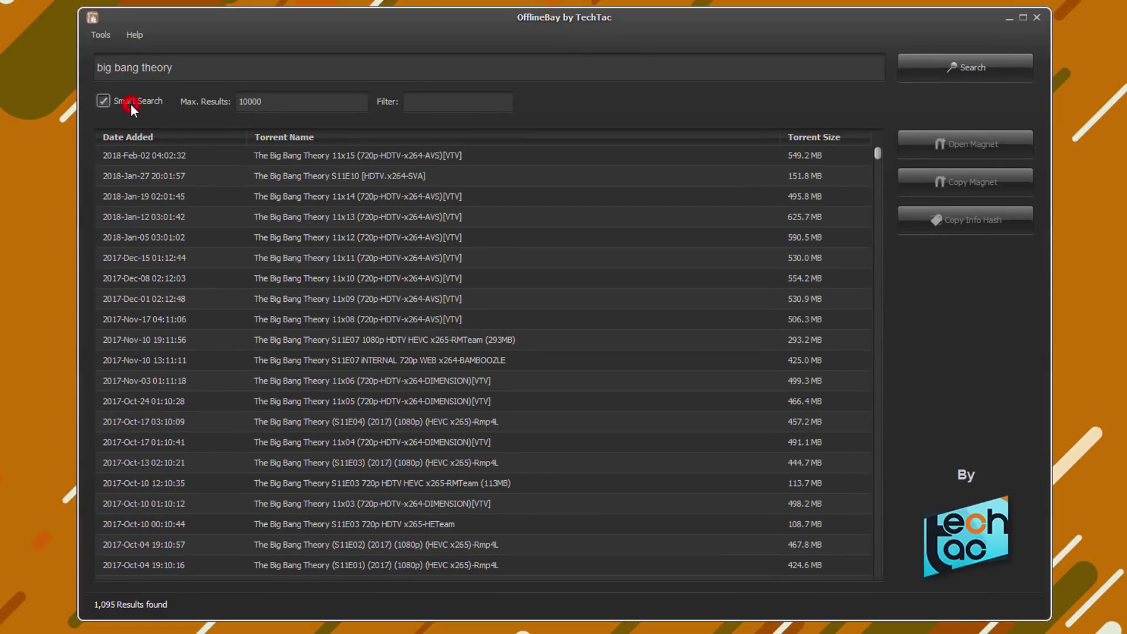
pyautogui.click(909, 65)
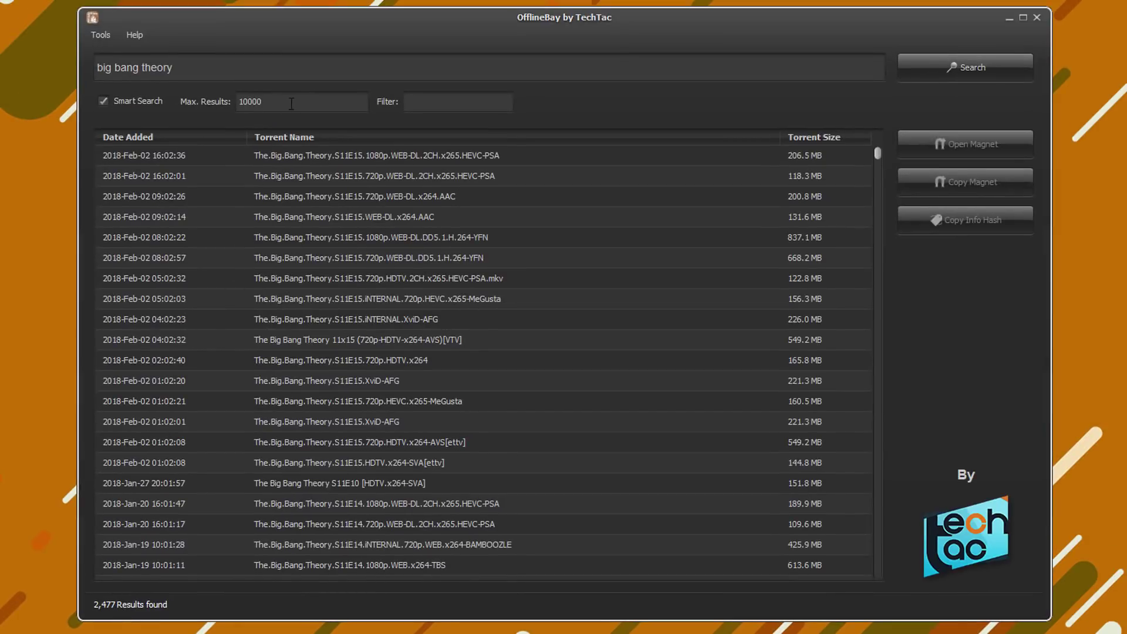
# Step: Cap maximum results at 100, rerun the search, and filter the results by 720
pyautogui.click(288, 102)
pyautogui.doubleClick(288, 101)
pyautogui.write('100')
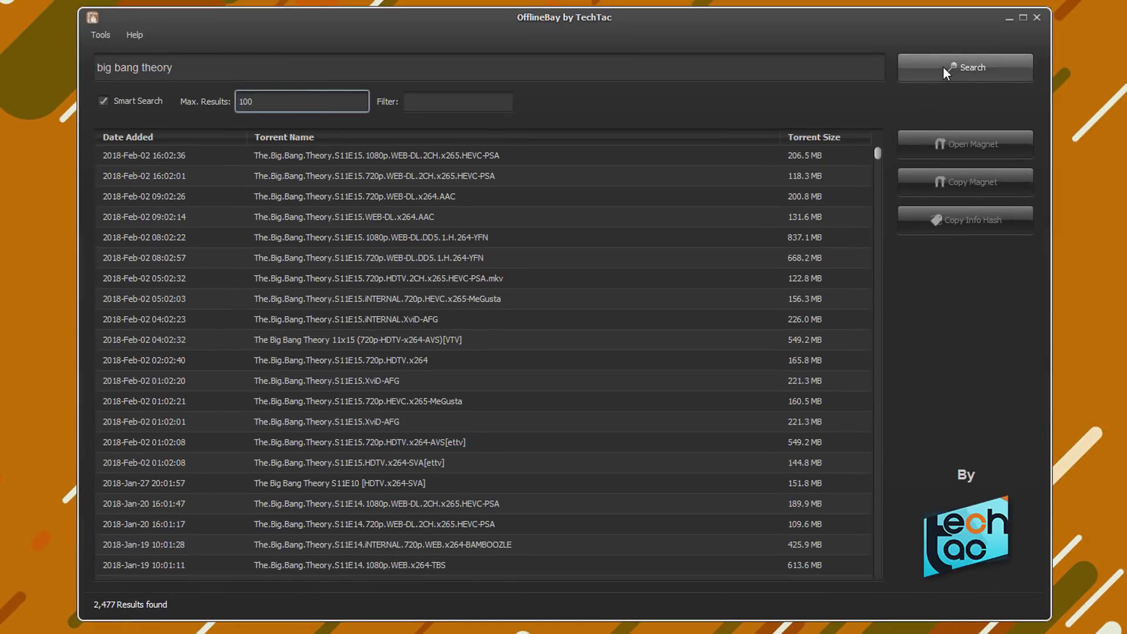
pyautogui.click(944, 66)
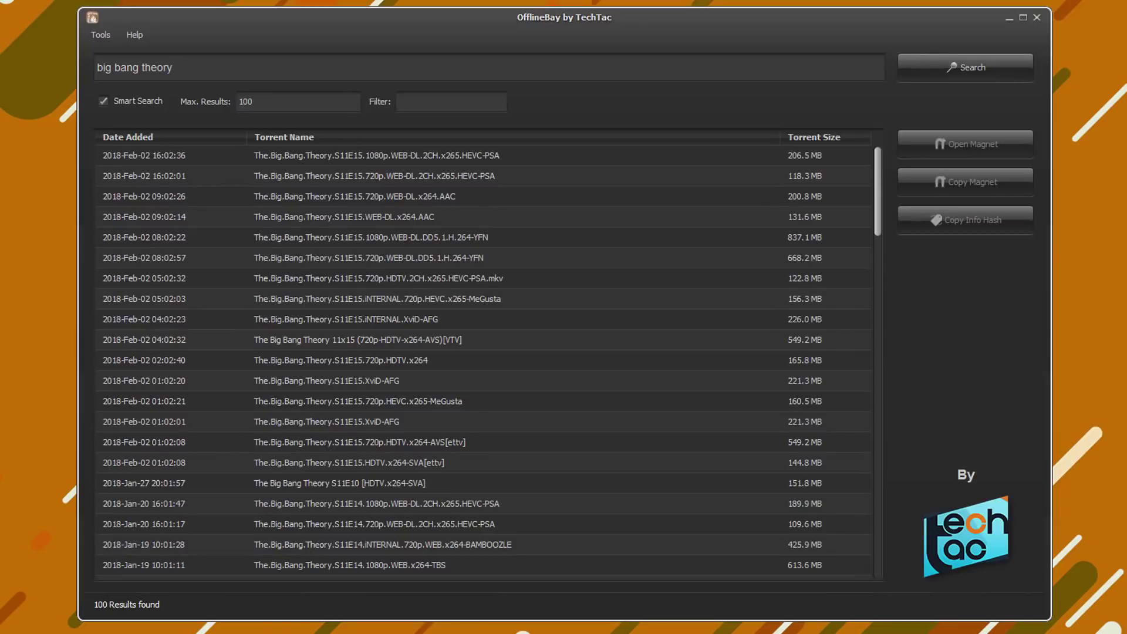
pyautogui.click(414, 101)
pyautogui.write('720')
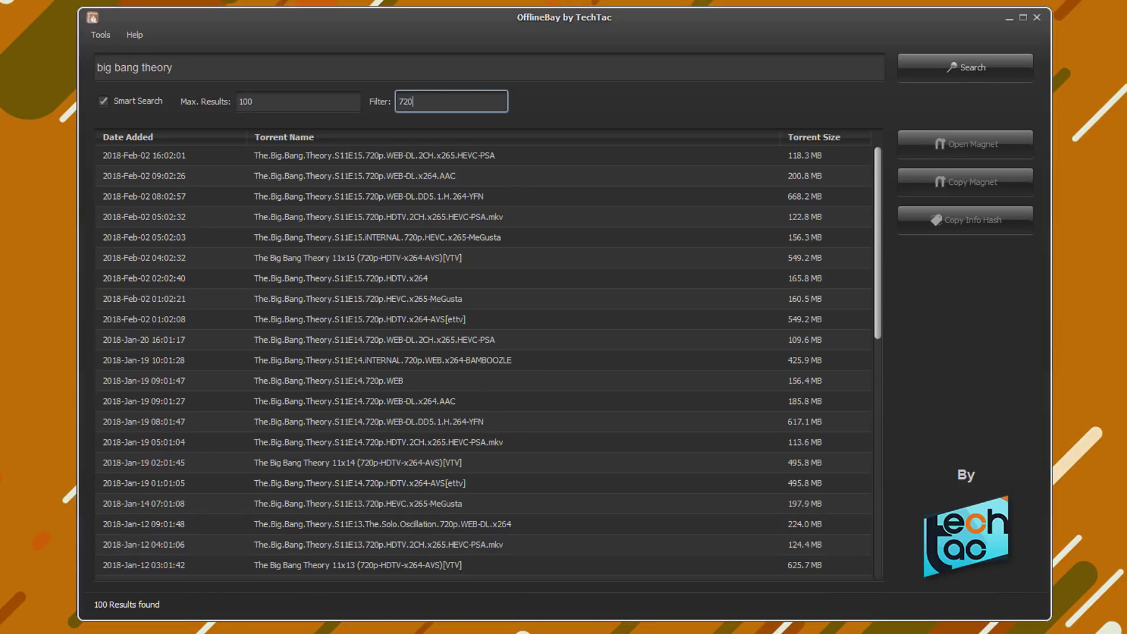
# Step: Send the S11E15 720p HEVC MeGusta torrent's magnet to the torrent client and copy it
pyautogui.click(435, 298)
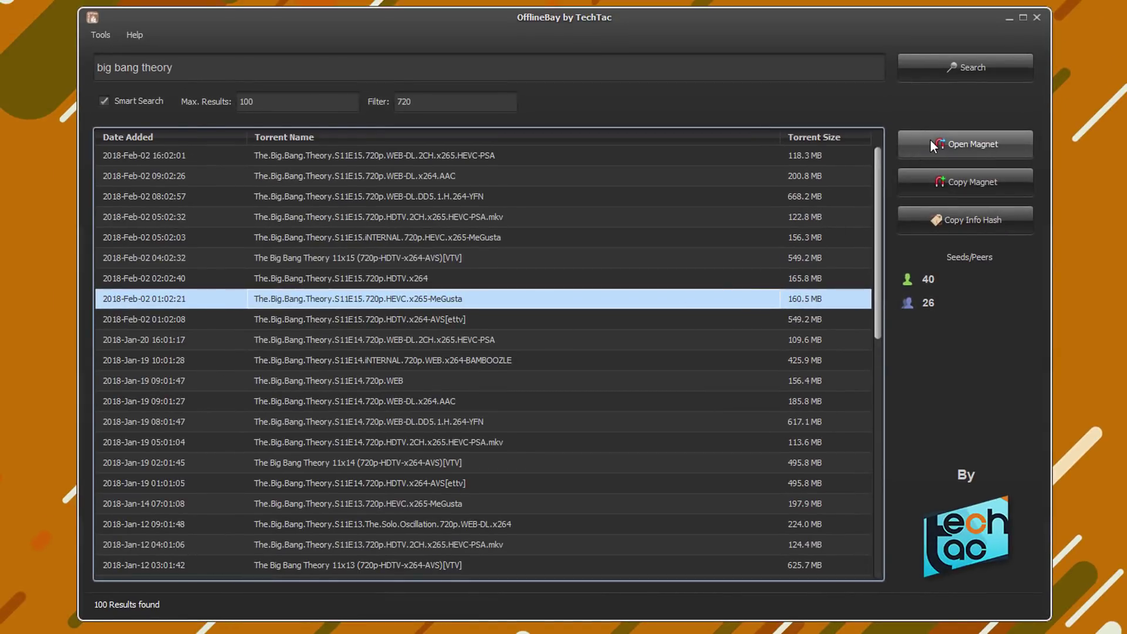
pyautogui.click(931, 141)
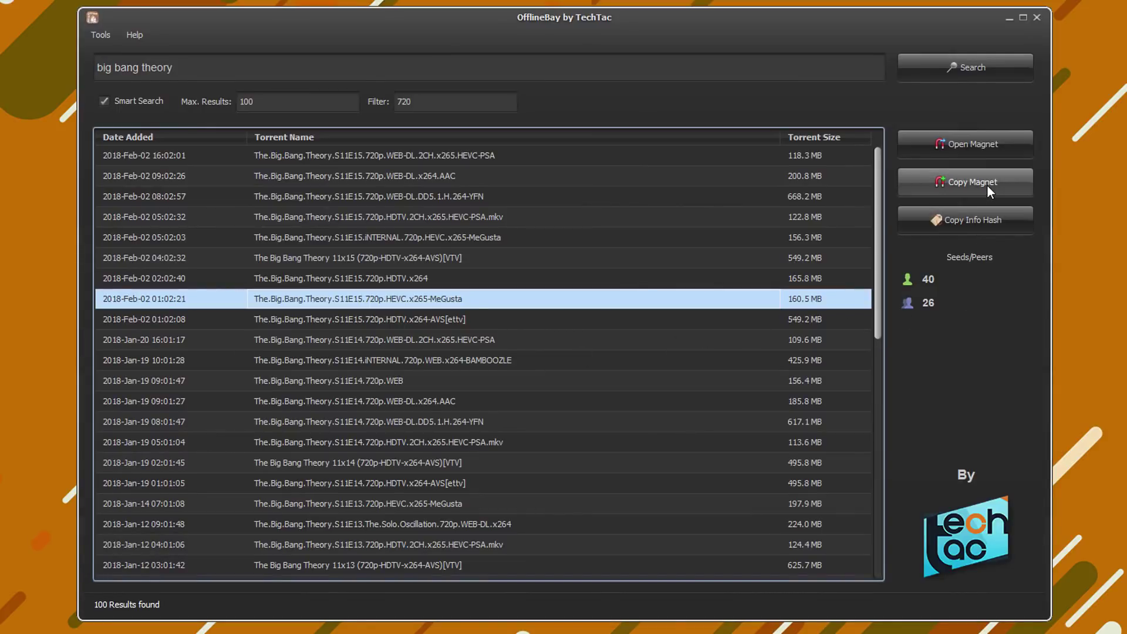
pyautogui.click(987, 184)
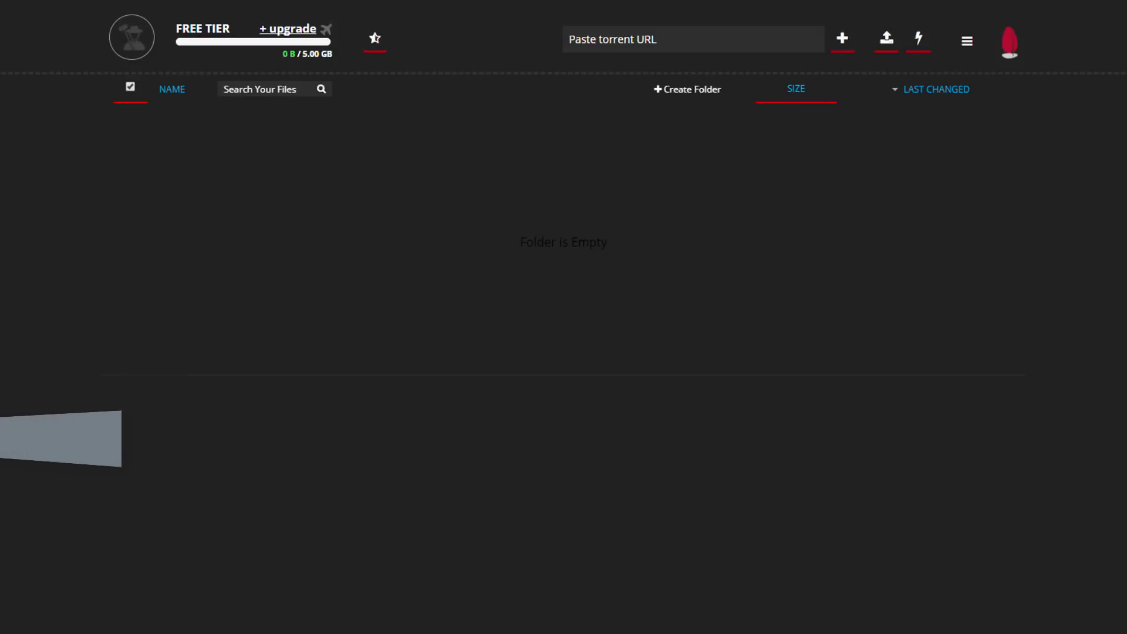
# Step: Paste the magnet link into the cloud-storage downloader and add it to downloads
pyautogui.click(604, 38)
pyautogui.hotkey('ctrl', 'v')
pyautogui.click(840, 38)
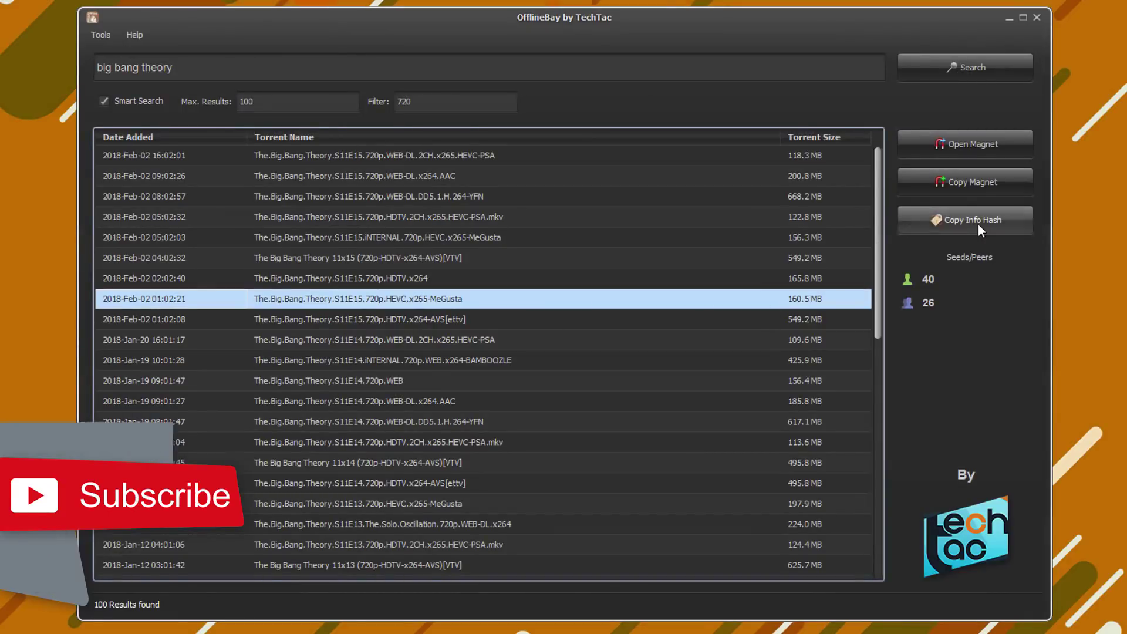
# Step: Copy the torrent's info hash and run a Google search for it
pyautogui.click(973, 223)
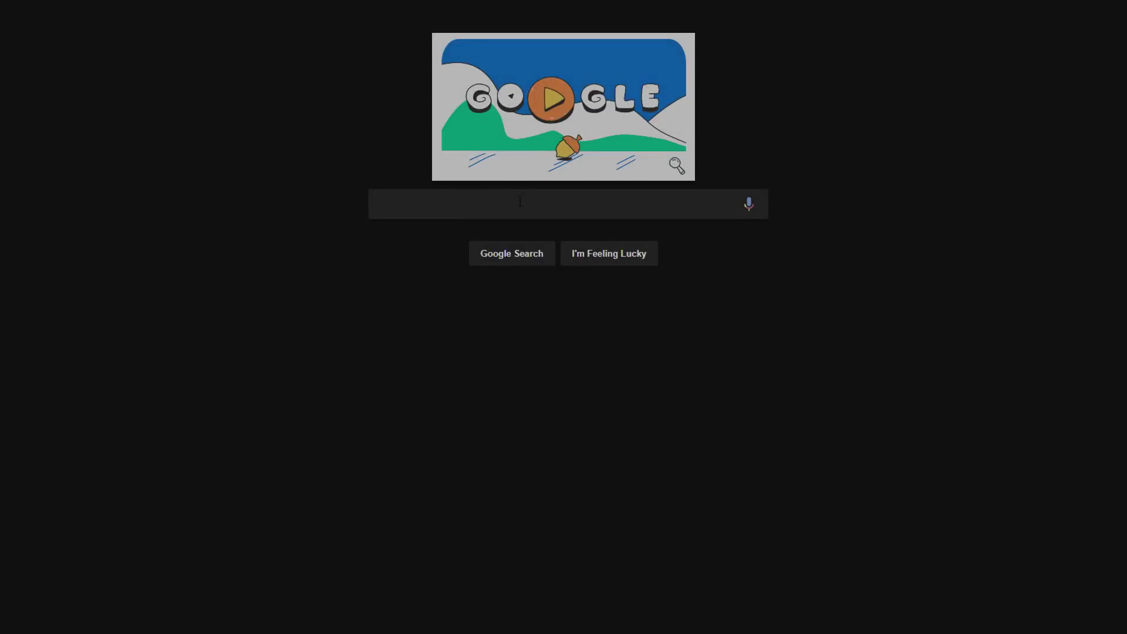
pyautogui.click(519, 204)
pyautogui.hotkey('ctrl', 'v')
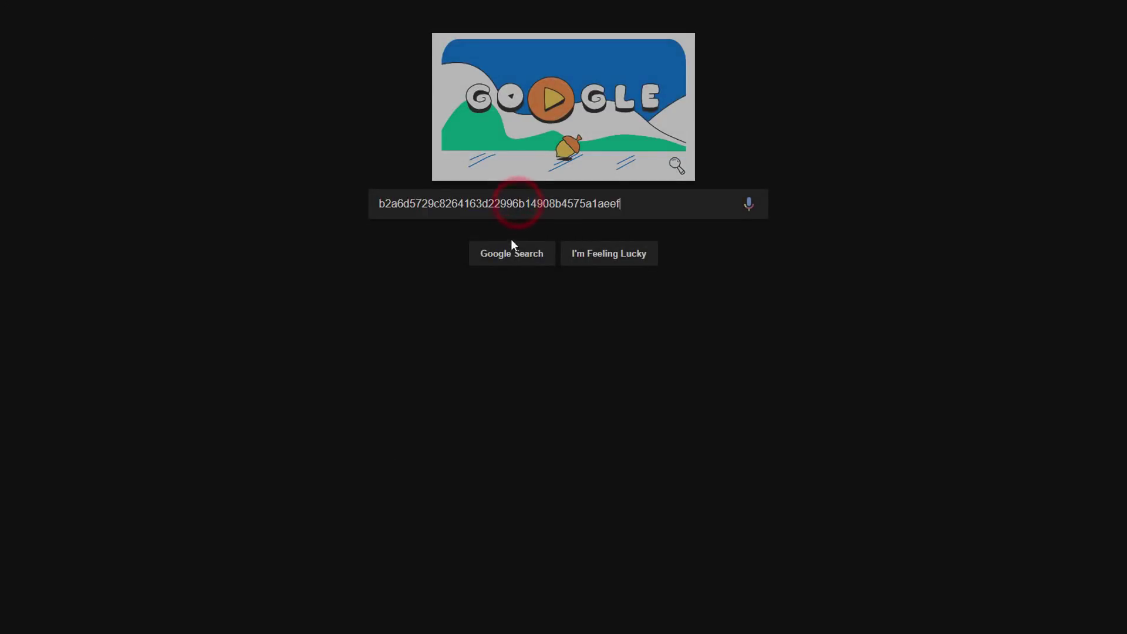
pyautogui.click(512, 253)
pyautogui.click(606, 287)
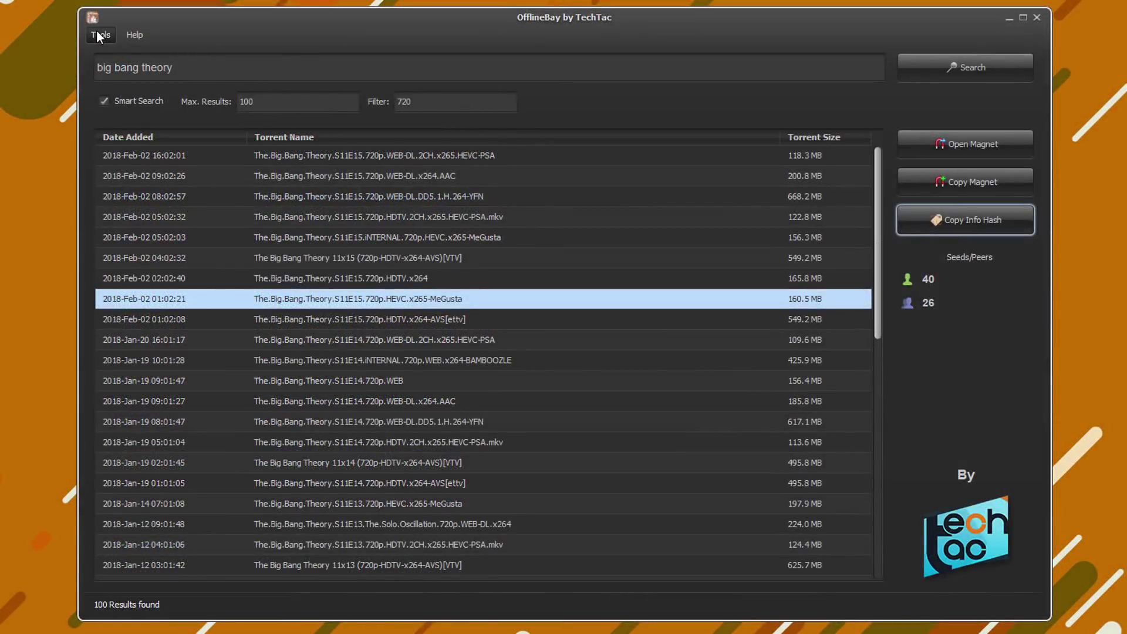
# Step: Copy all trackers, then copy only the 0d.kebhana.com.mx tracker, and close the tracker list
pyautogui.click(100, 35)
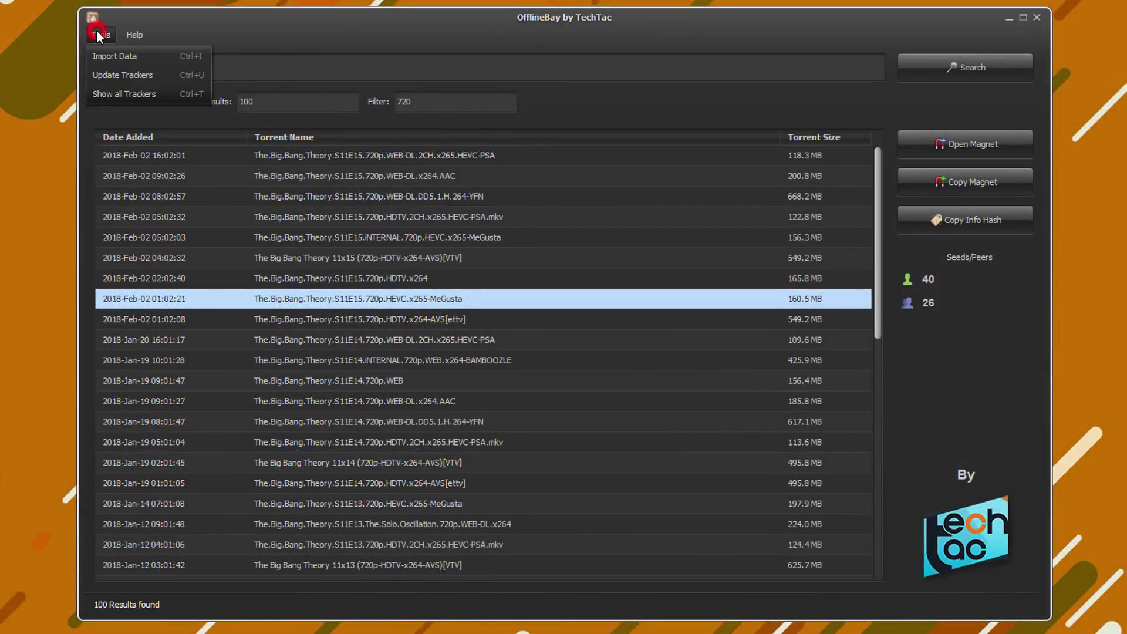
pyautogui.click(119, 92)
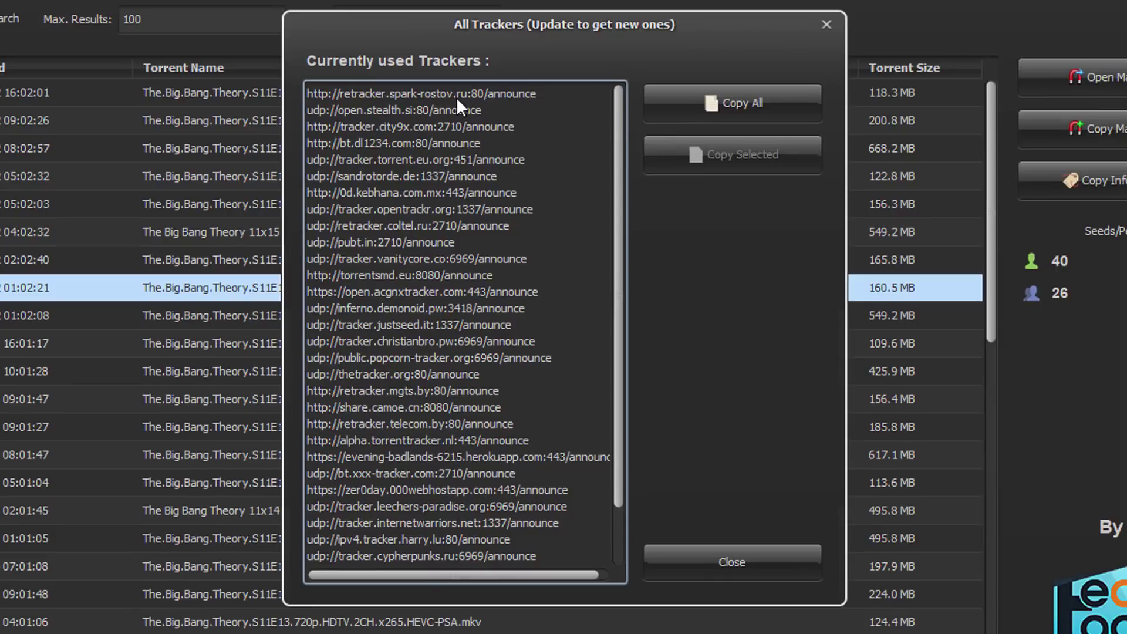
pyautogui.click(694, 112)
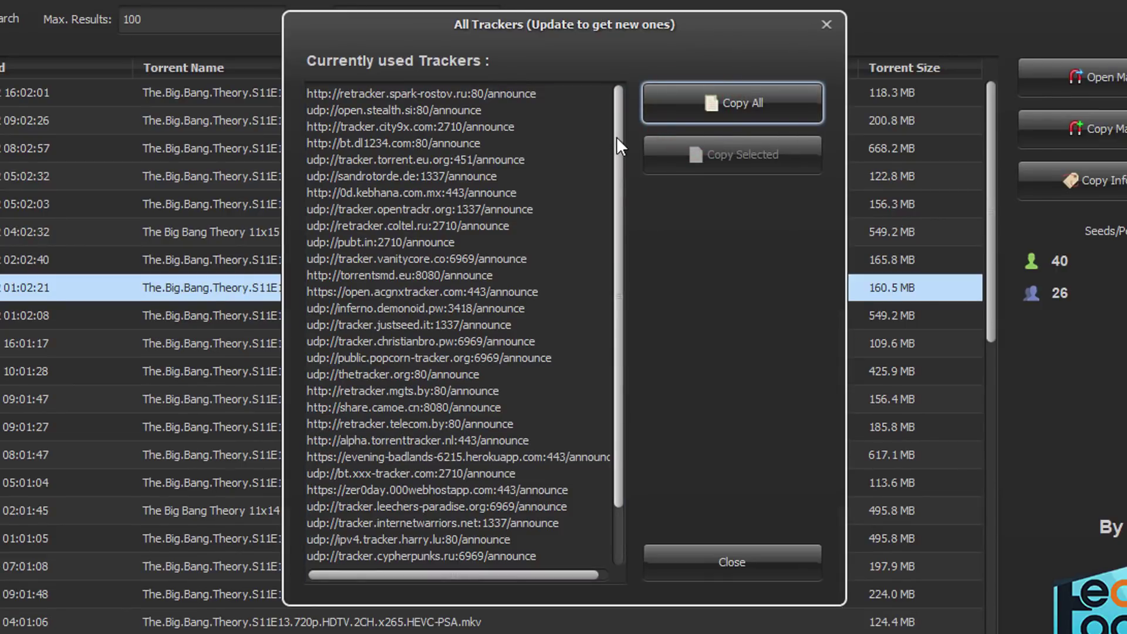
pyautogui.moveTo(616, 136)
pyautogui.mouseDown()
pyautogui.moveTo(622, 252)
pyautogui.moveTo(619, 132)
pyautogui.mouseUp()
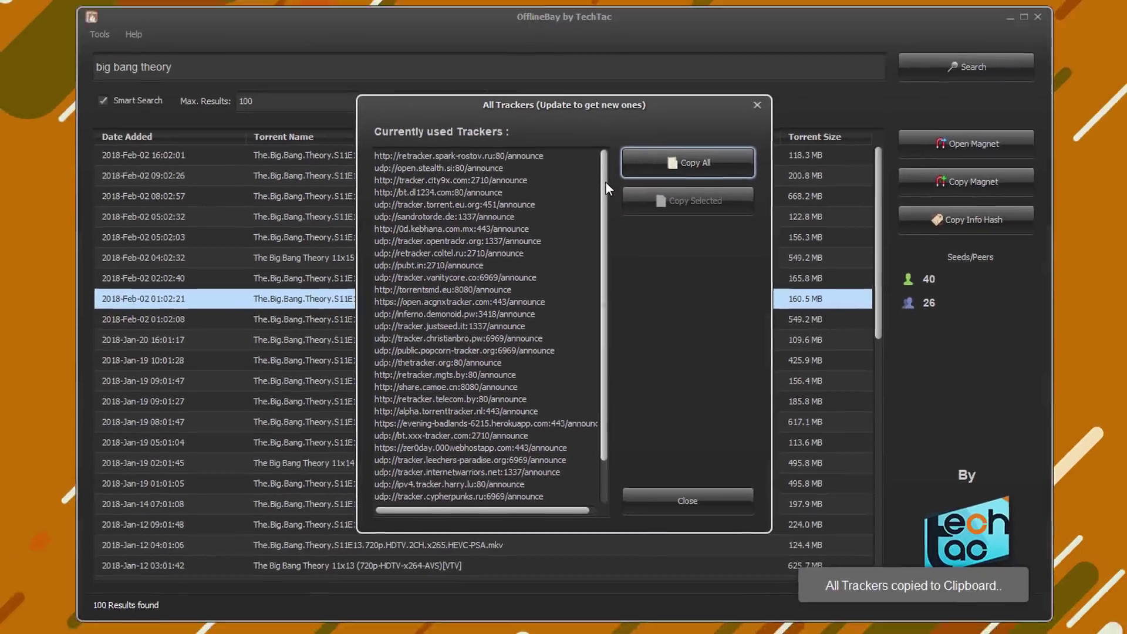
pyautogui.click(475, 186)
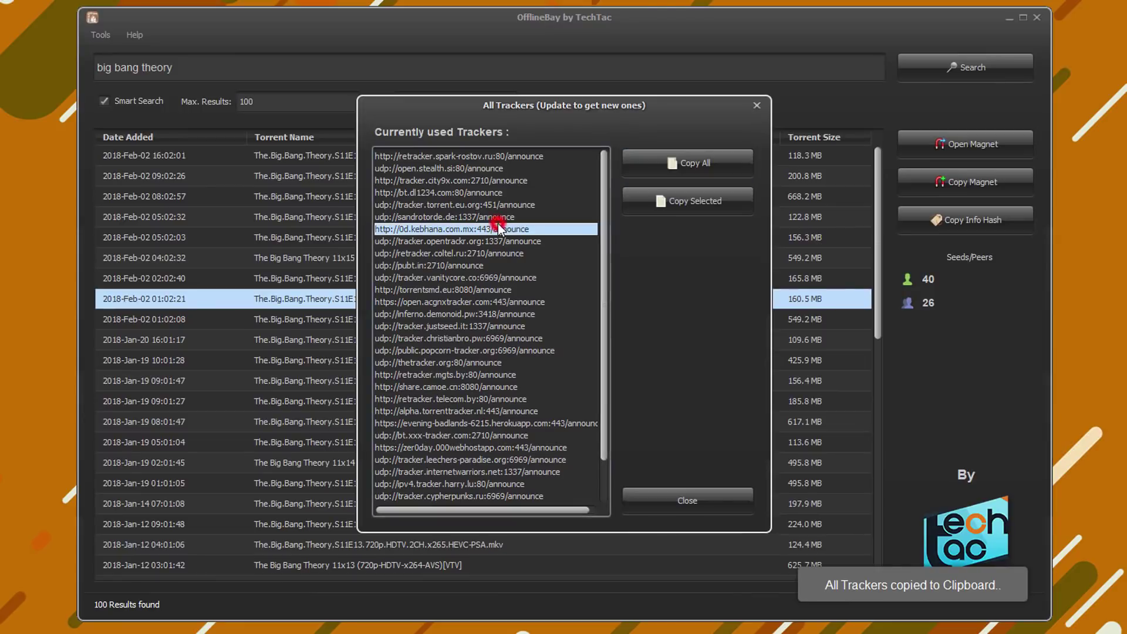
pyautogui.click(680, 209)
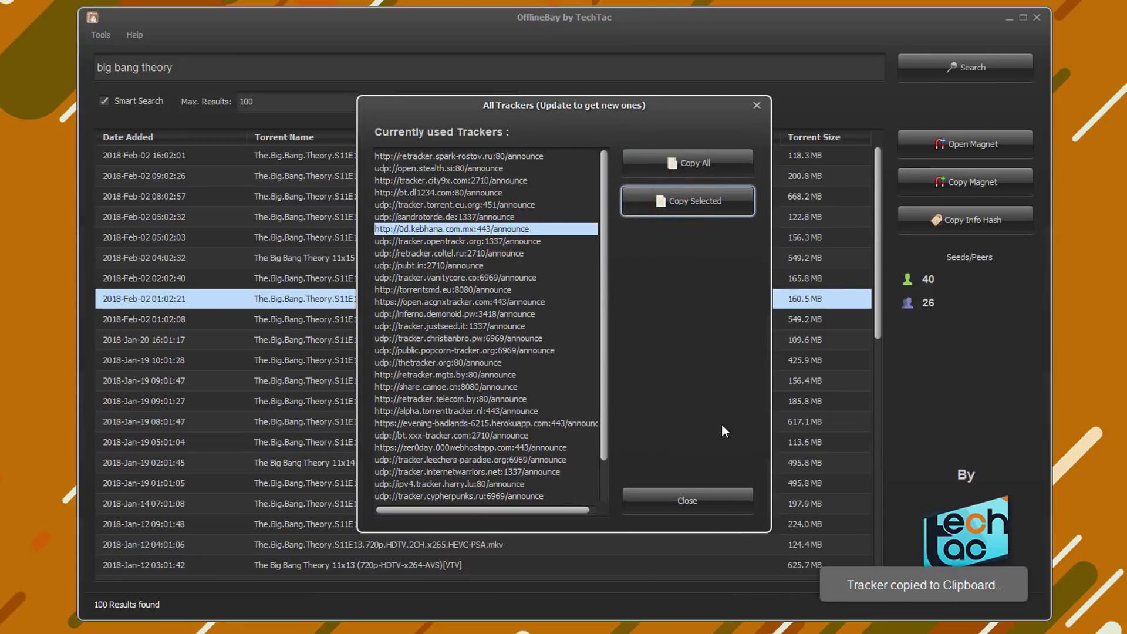
pyautogui.click(687, 500)
# Step: Sort the results by date added, reverse that order, then sort by torrent name
pyautogui.click(157, 136)
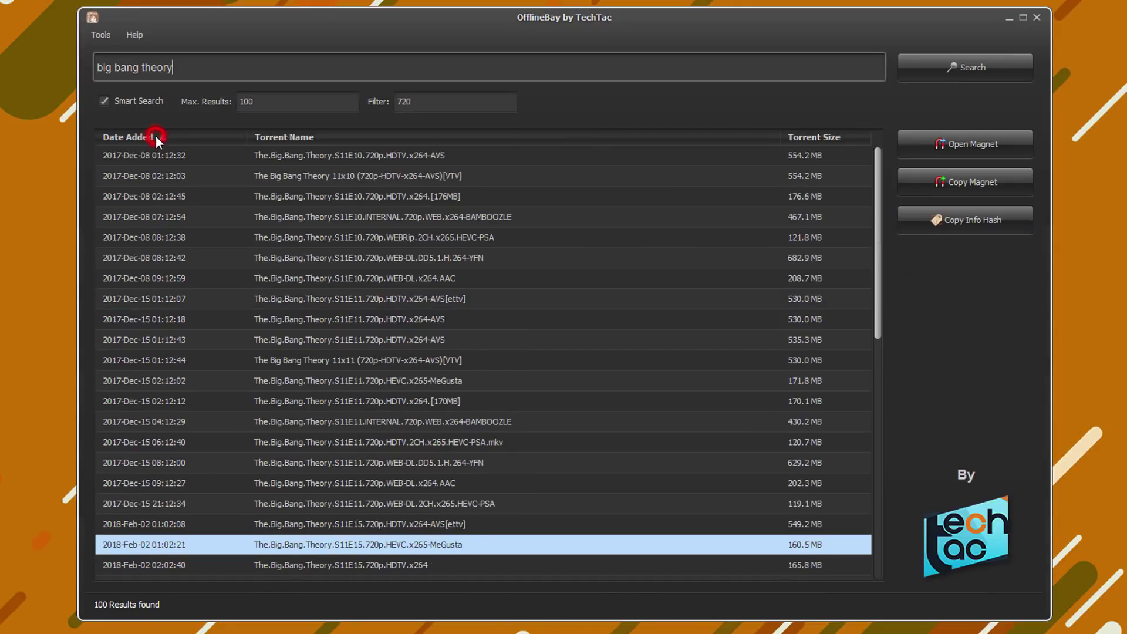
pyautogui.click(156, 136)
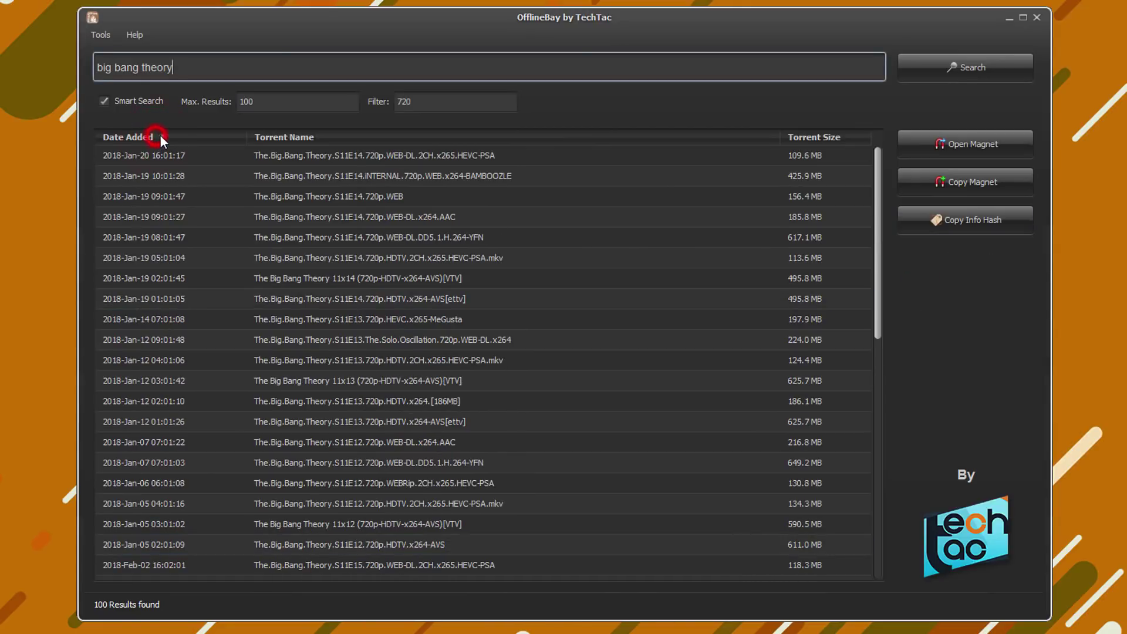
pyautogui.click(362, 140)
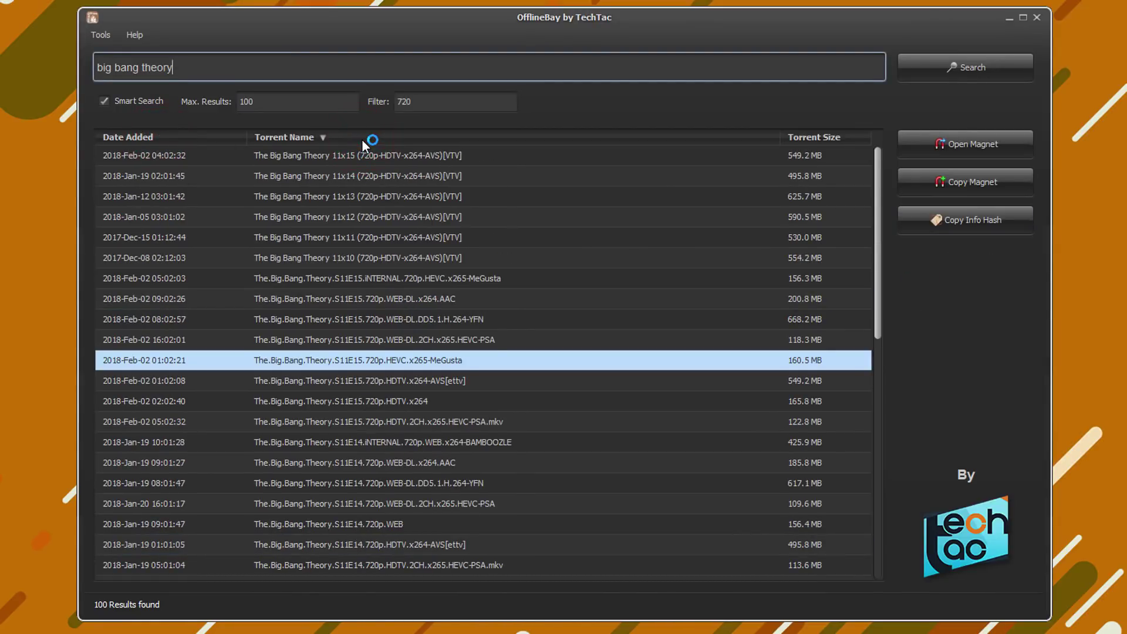